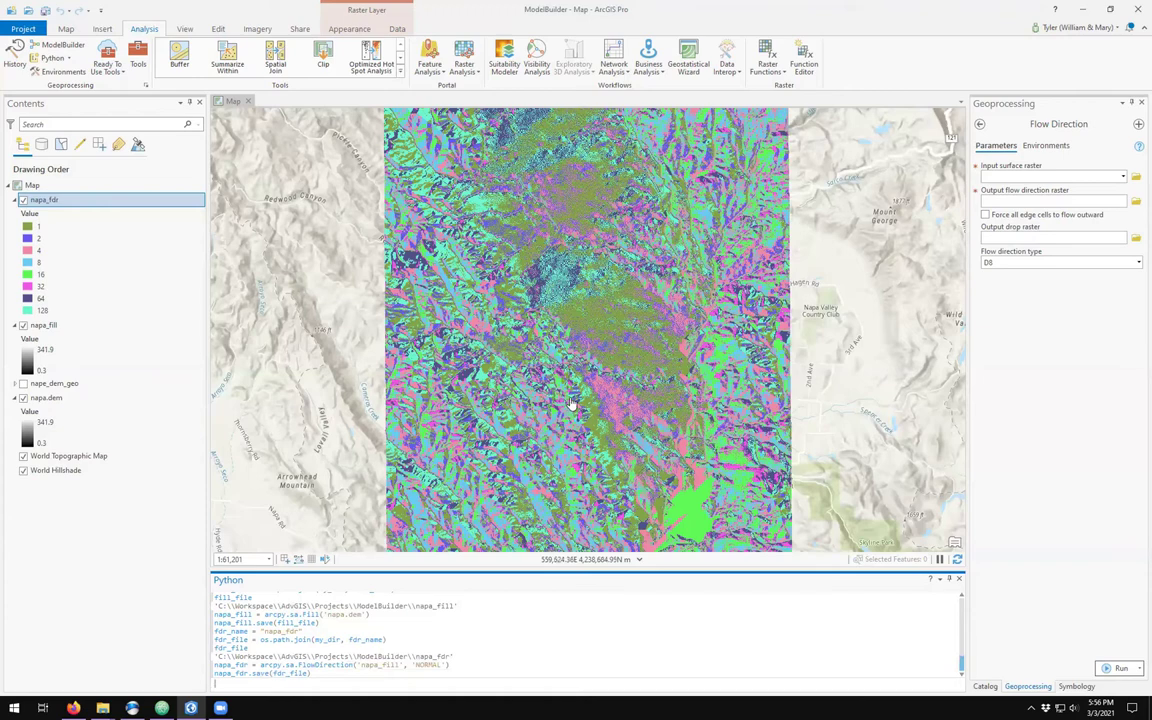
- Replace the Flow Direction tool with Flow Accumulation by searching 'flow accum' in Geoprocessing
scroll(571, 403, "up", 10)
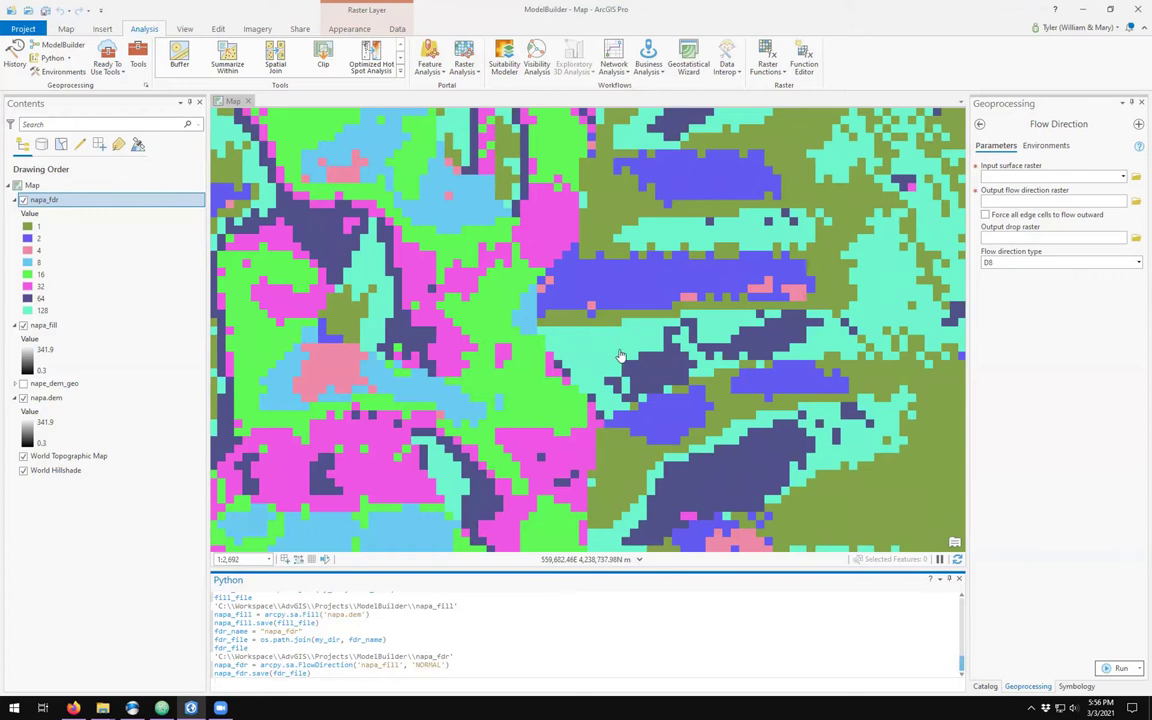
scroll(620, 356, "down", 5)
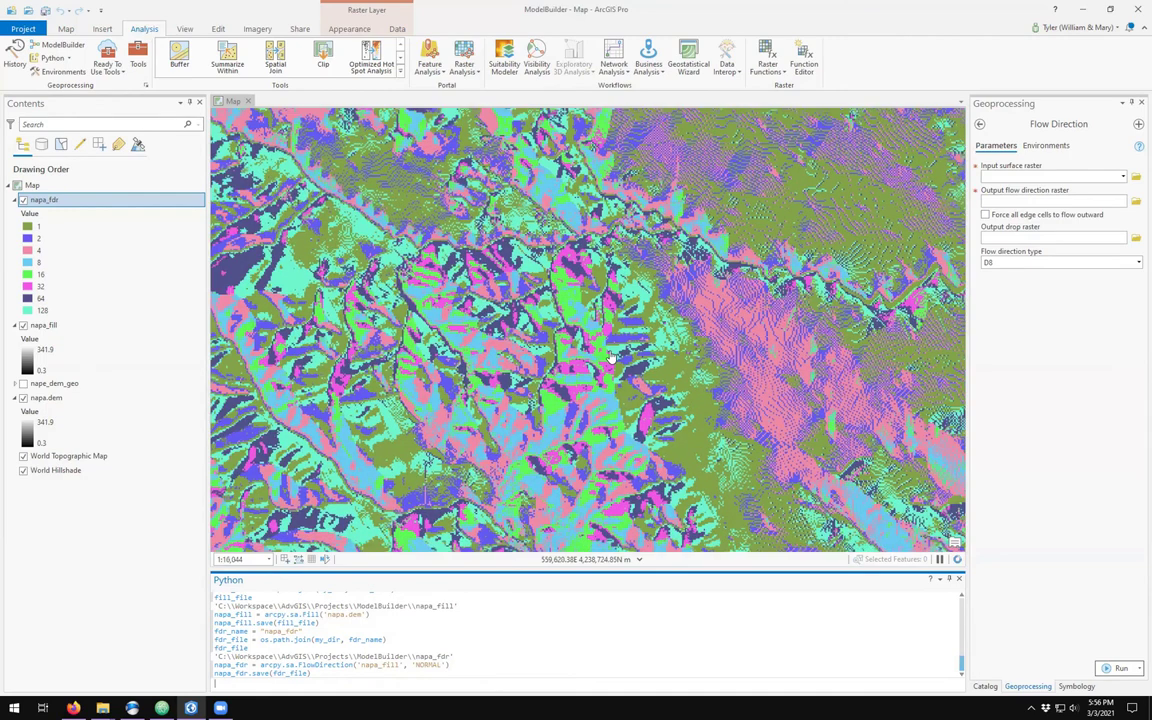
scroll(612, 356, "down", 3)
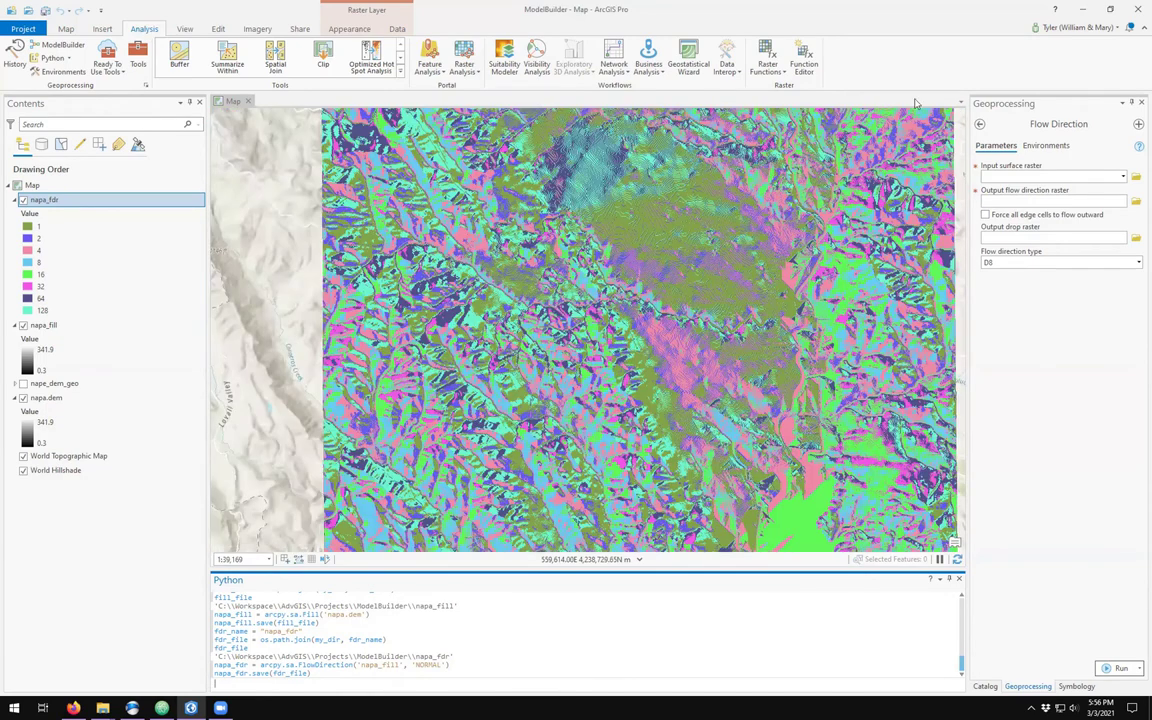
left_click(980, 124)
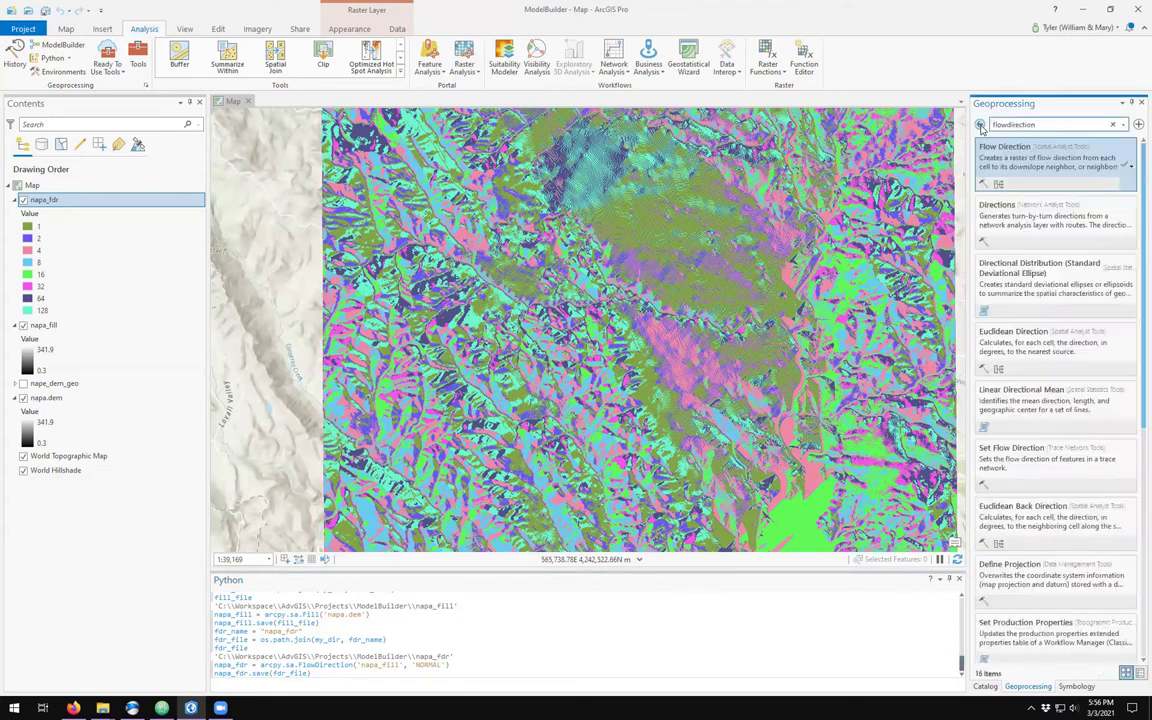
double_click(1053, 125)
type("flow a")
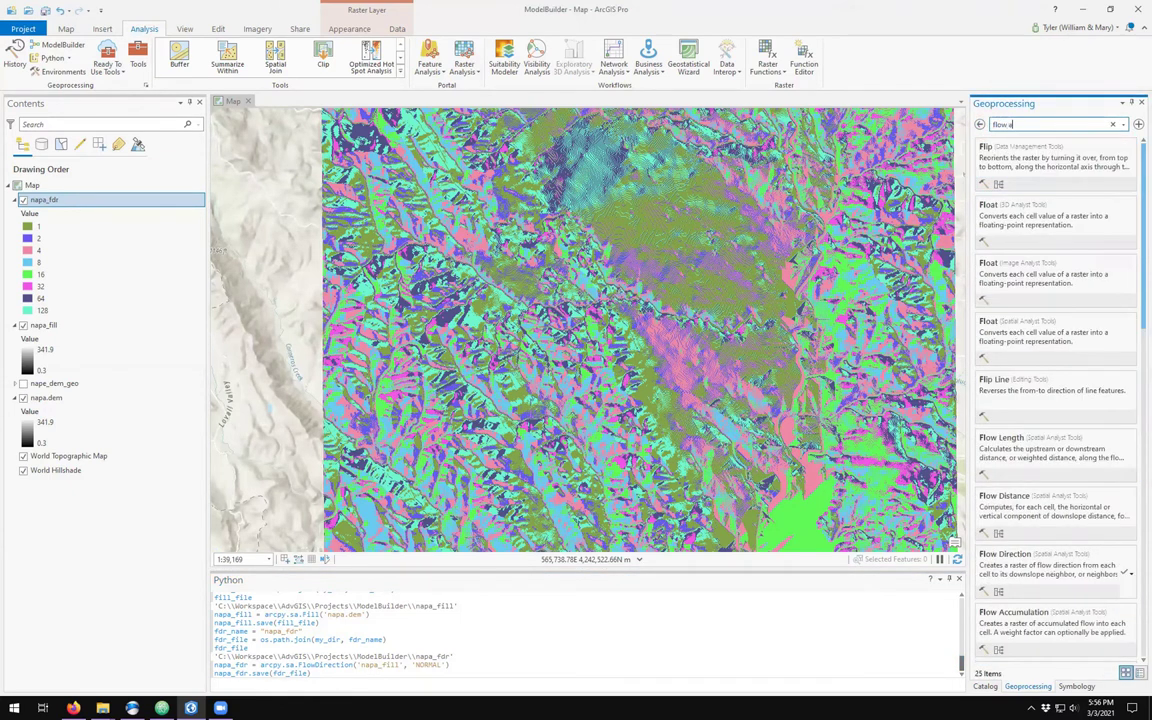
type("ccum")
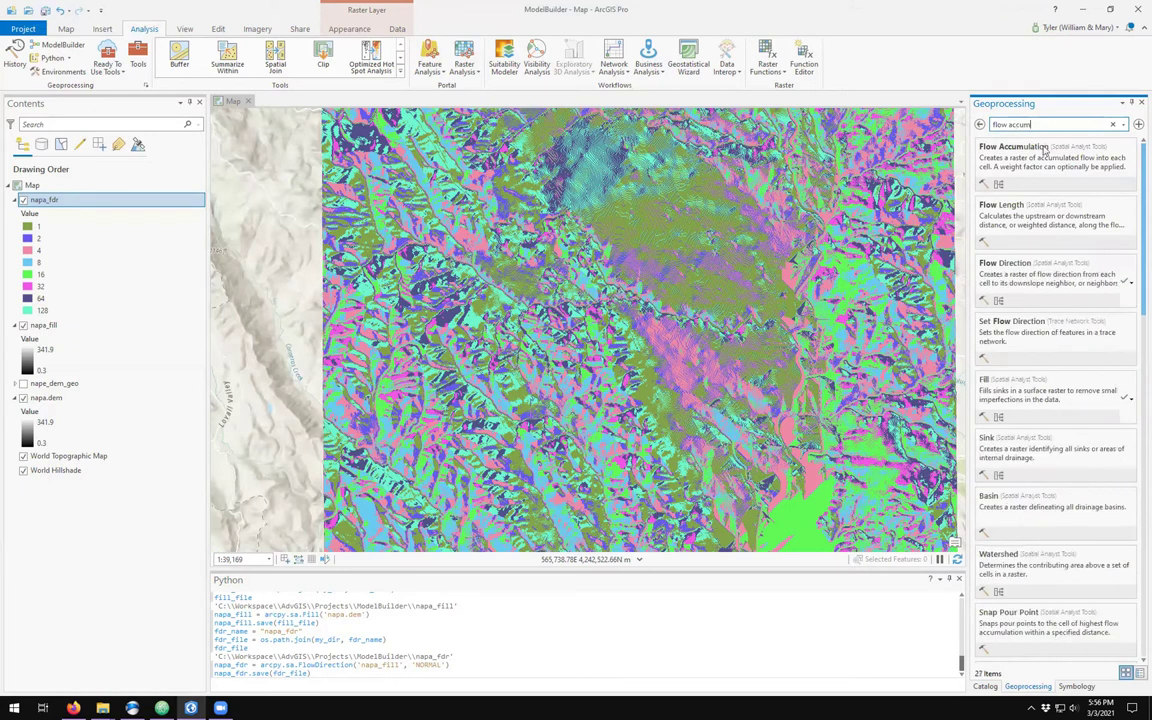
left_click(1043, 165)
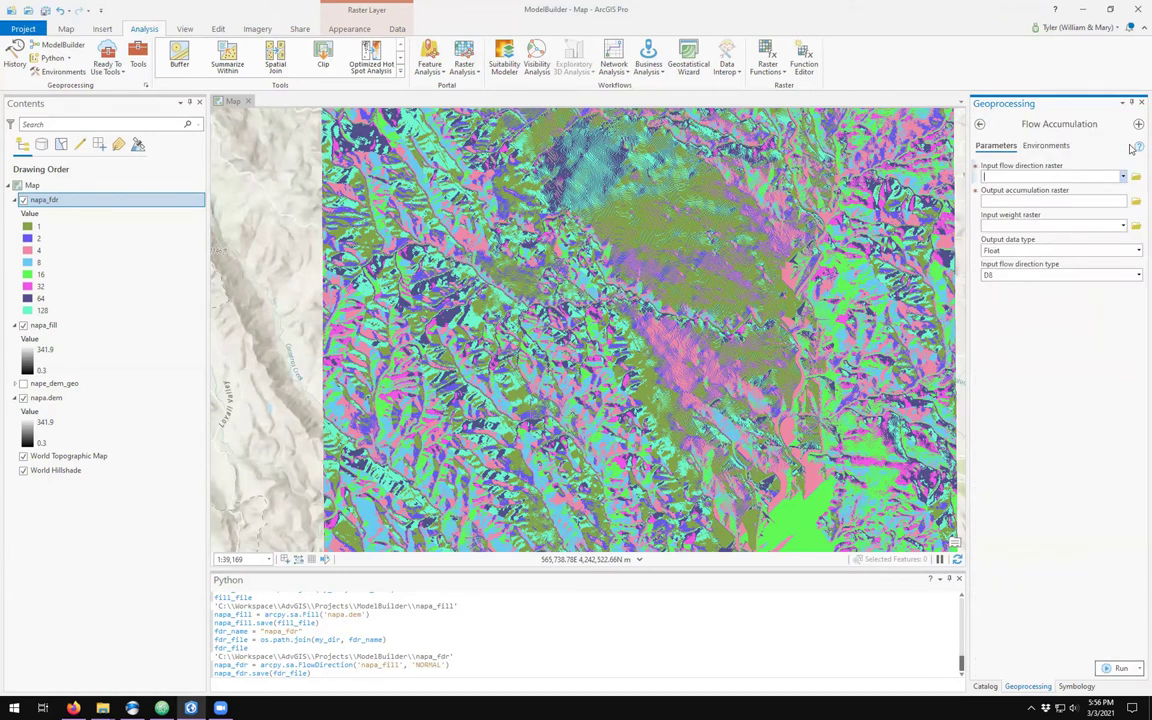
mouse_move(1137, 150)
- Assign fac_name = "napa_fac" in the Python console
left_click(398, 683)
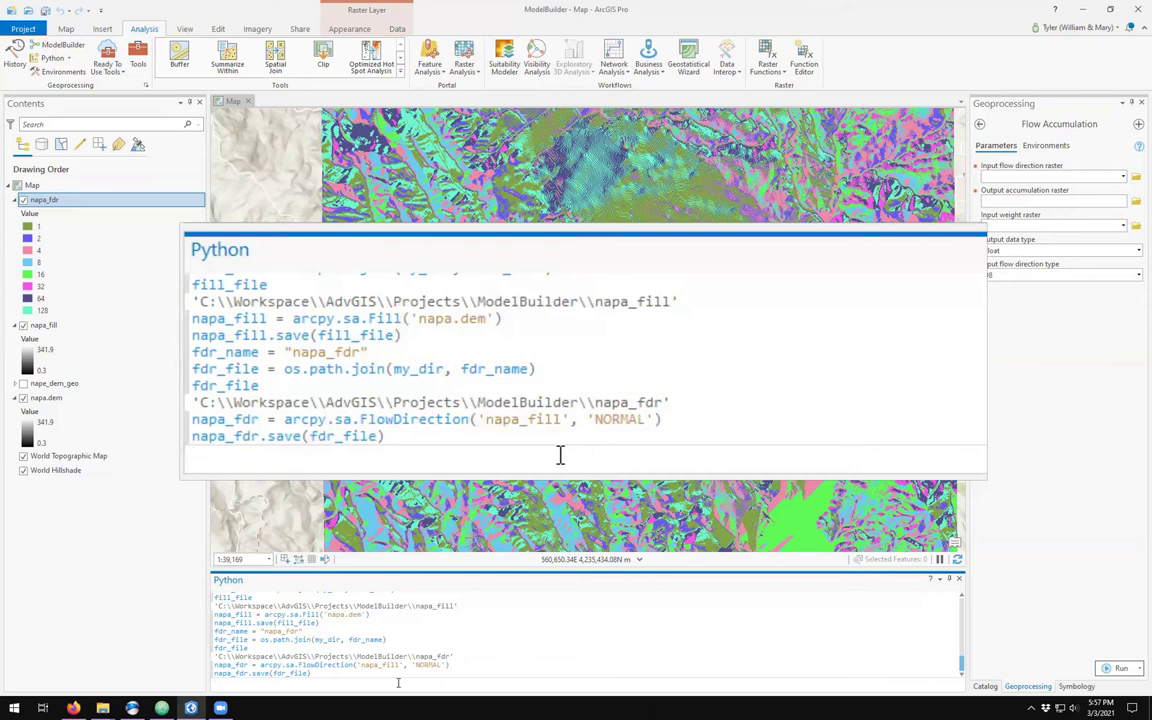
type("fac_name = \"\"")
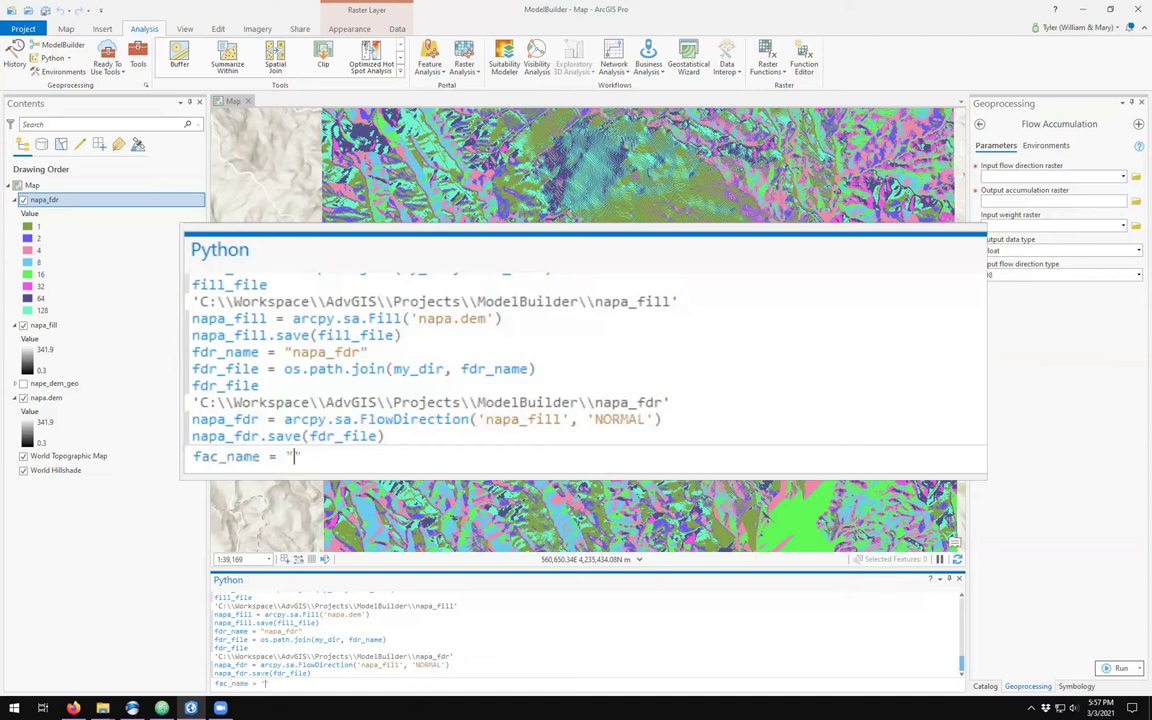
key("Left")
type("napa_")
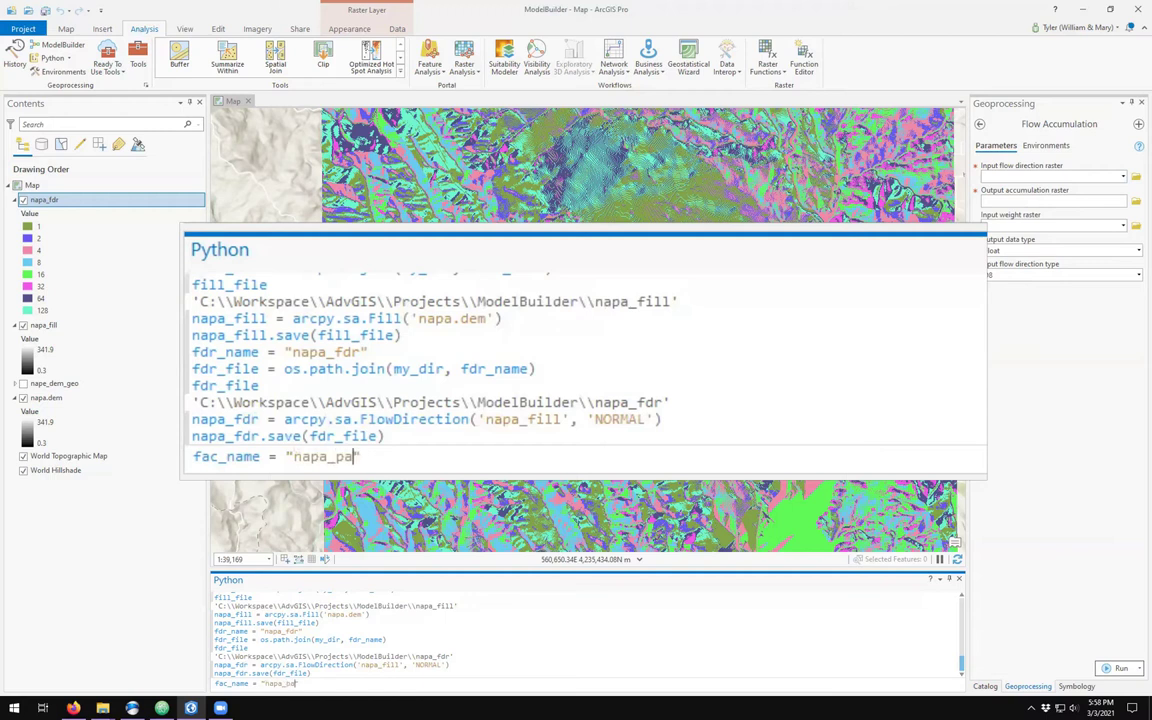
type("fac")
key("Return")
- Set fac_file = os.path.join(my_dir, fac_name) and print fac_file to check the path
type("fac_file")
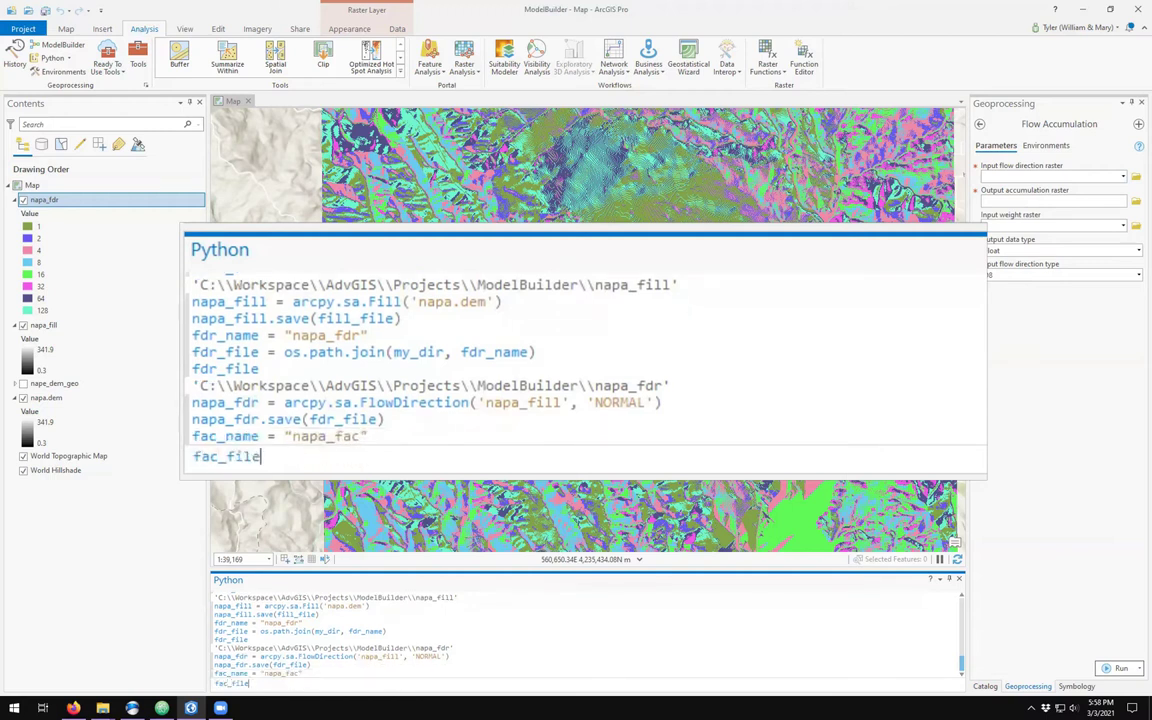
type(" = os.aptha")
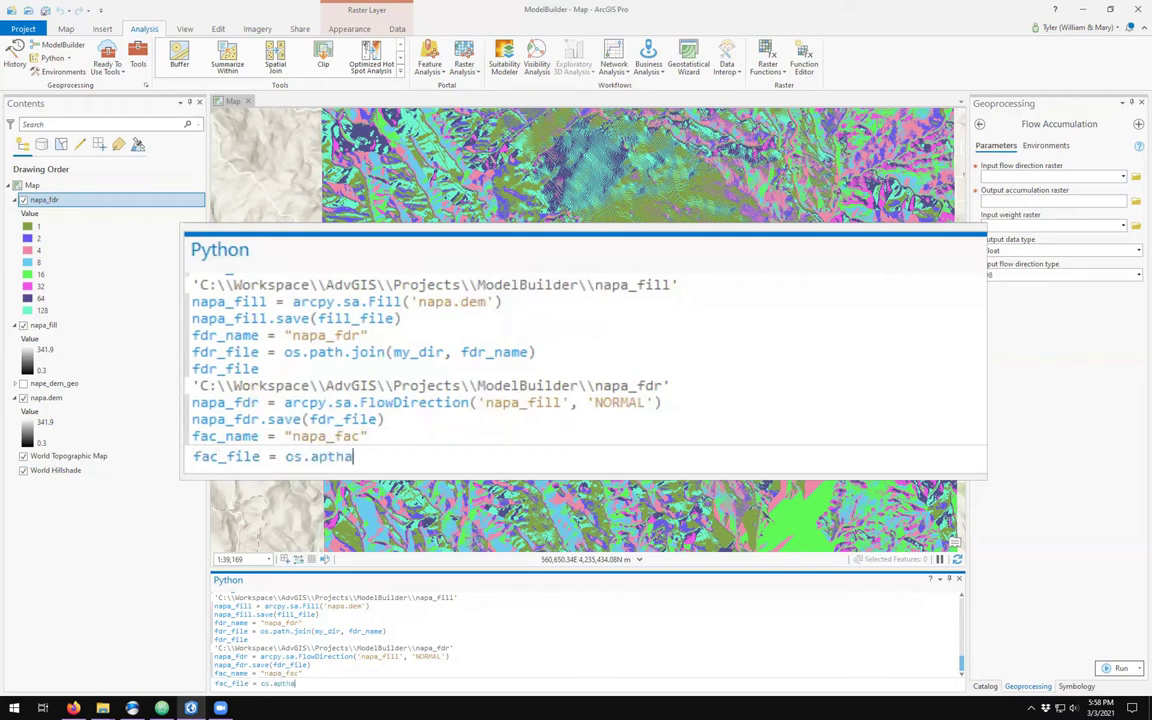
key("BackSpace")
key("BackSpace")
key("BackSpace")
key("BackSpace")
type("path.join(my_")
type("dir, fa")
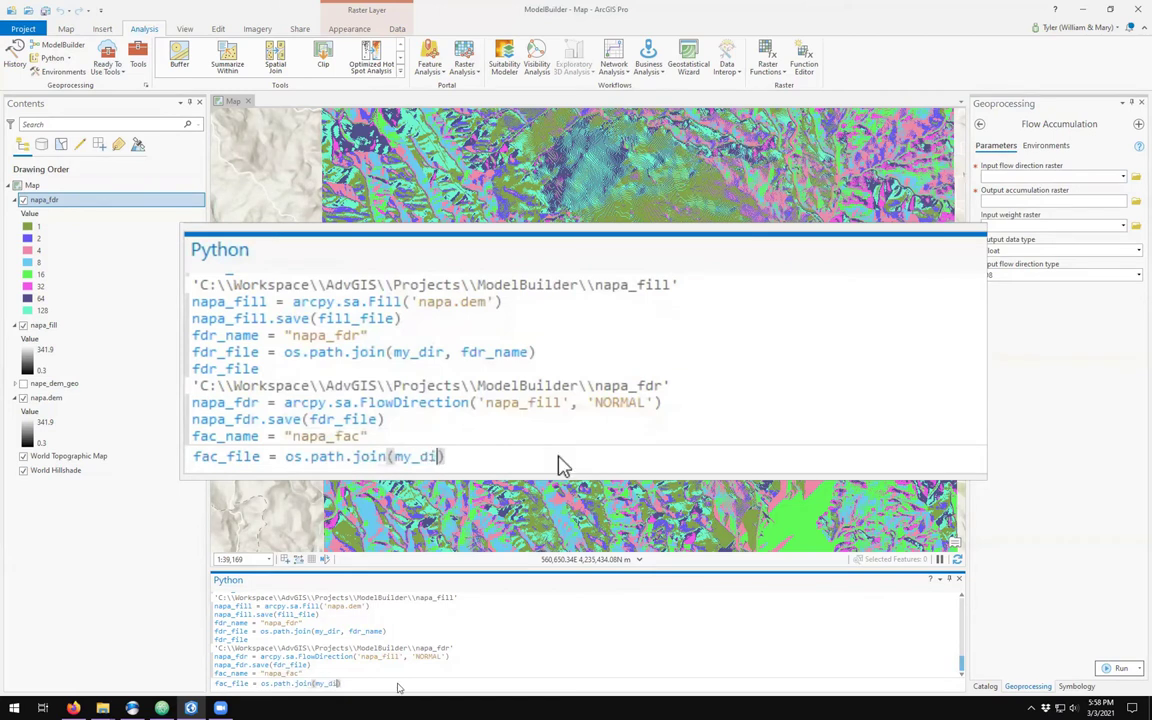
type("c_name)")
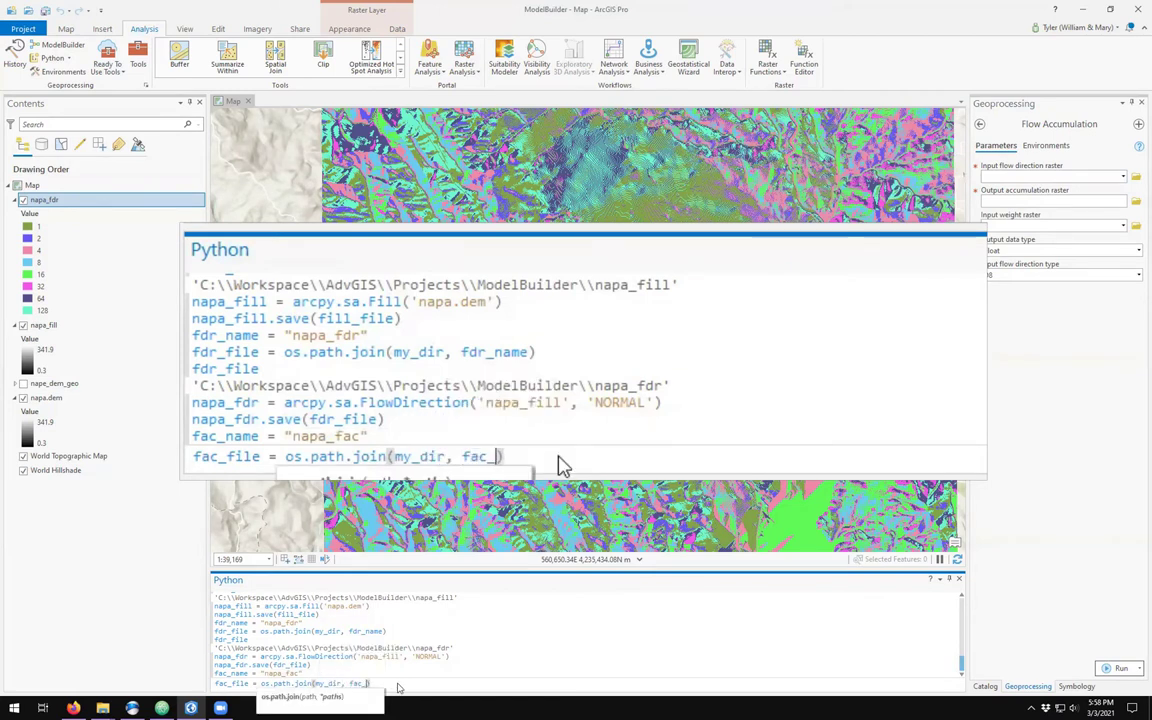
key("Return")
type("fa")
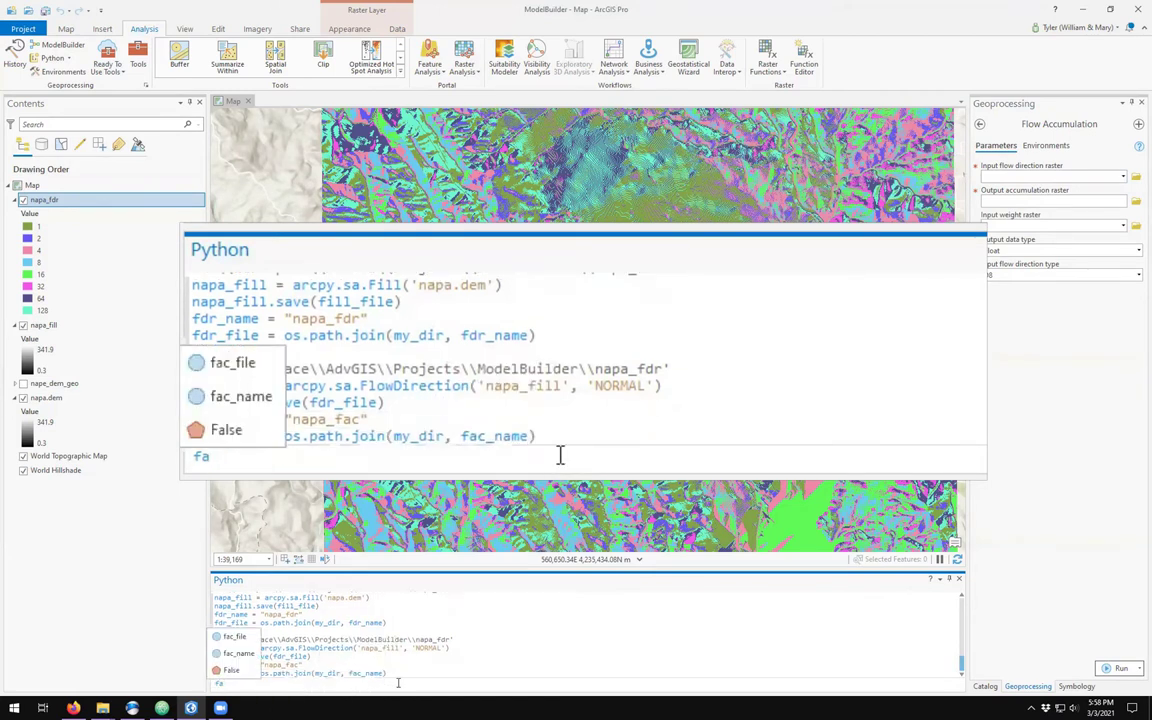
type("c_file")
key("Return")
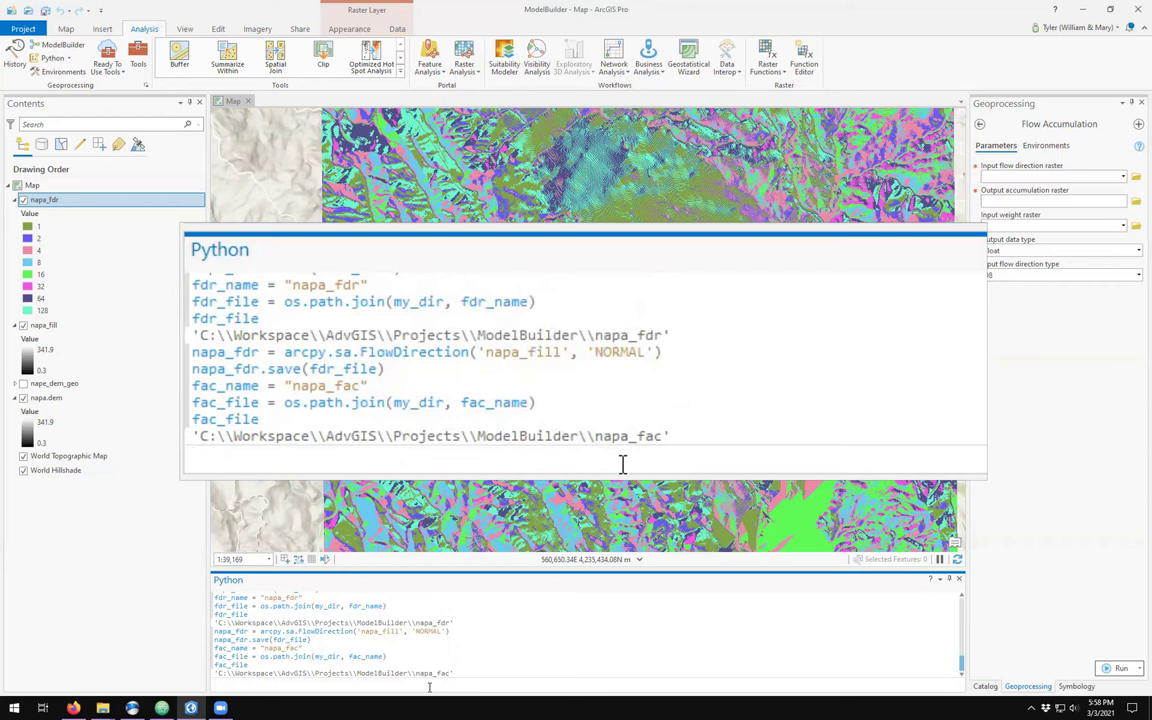
- Run napa_fac = arcpy.sa.FlowAccumulation('napa_fdr') in the Python window
type("napa_fac ")
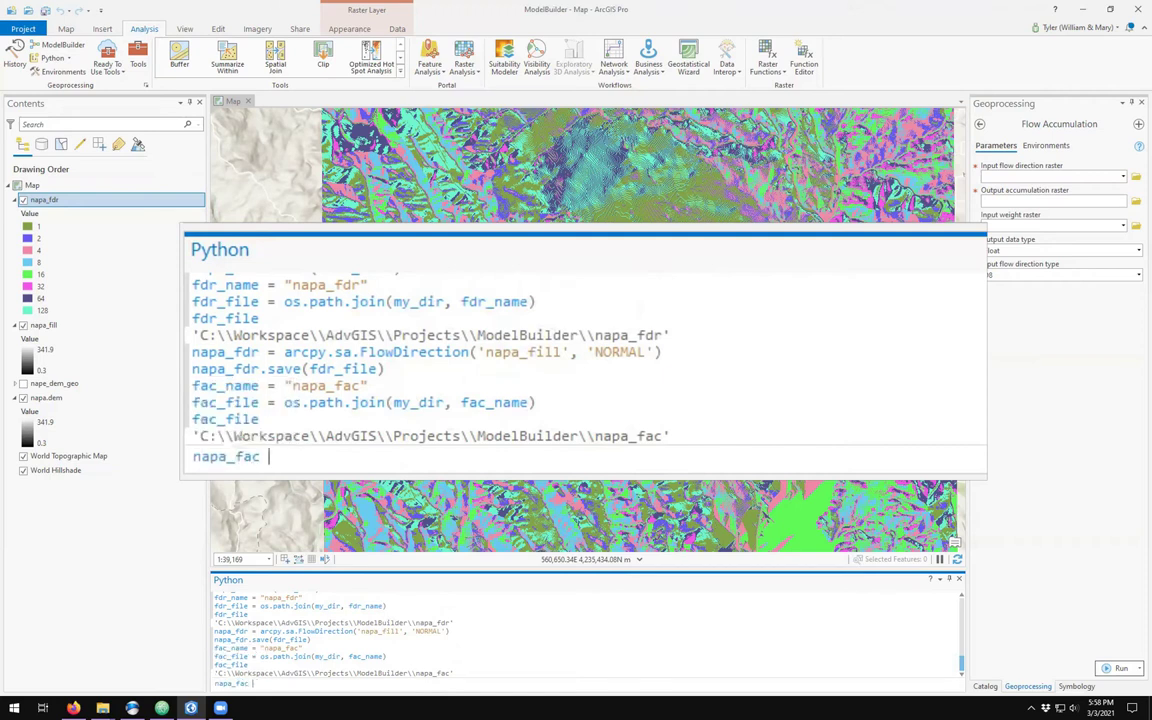
type("= arcpy.sa.")
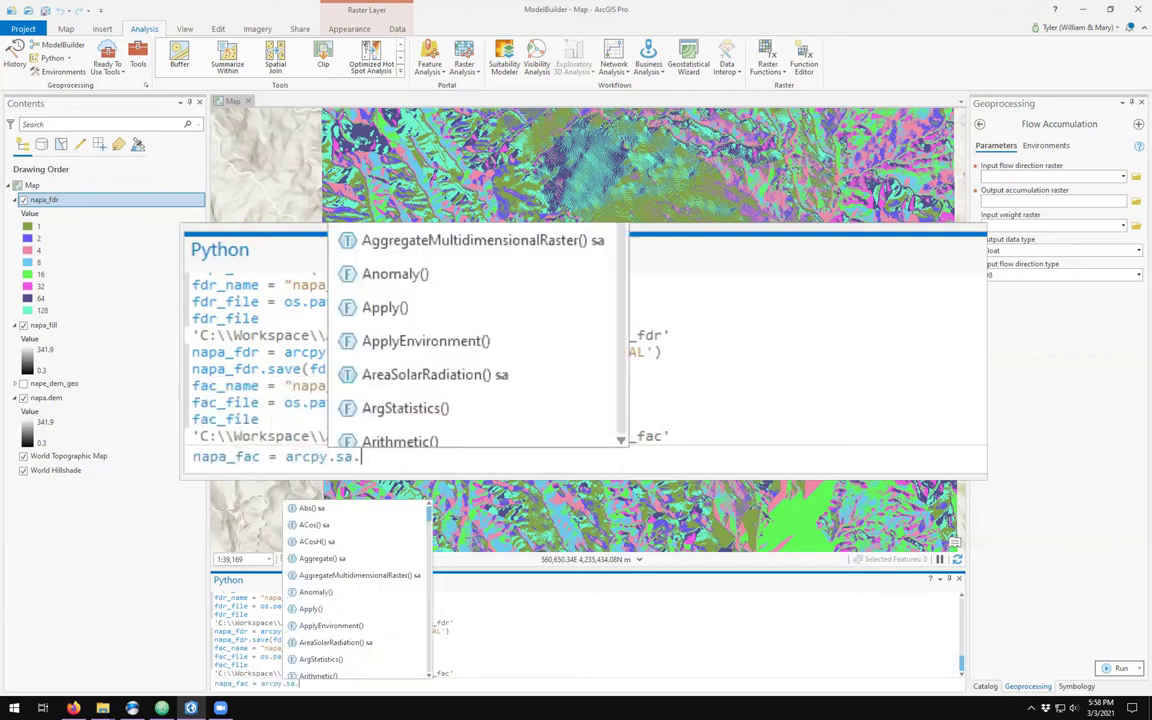
type("FlowA")
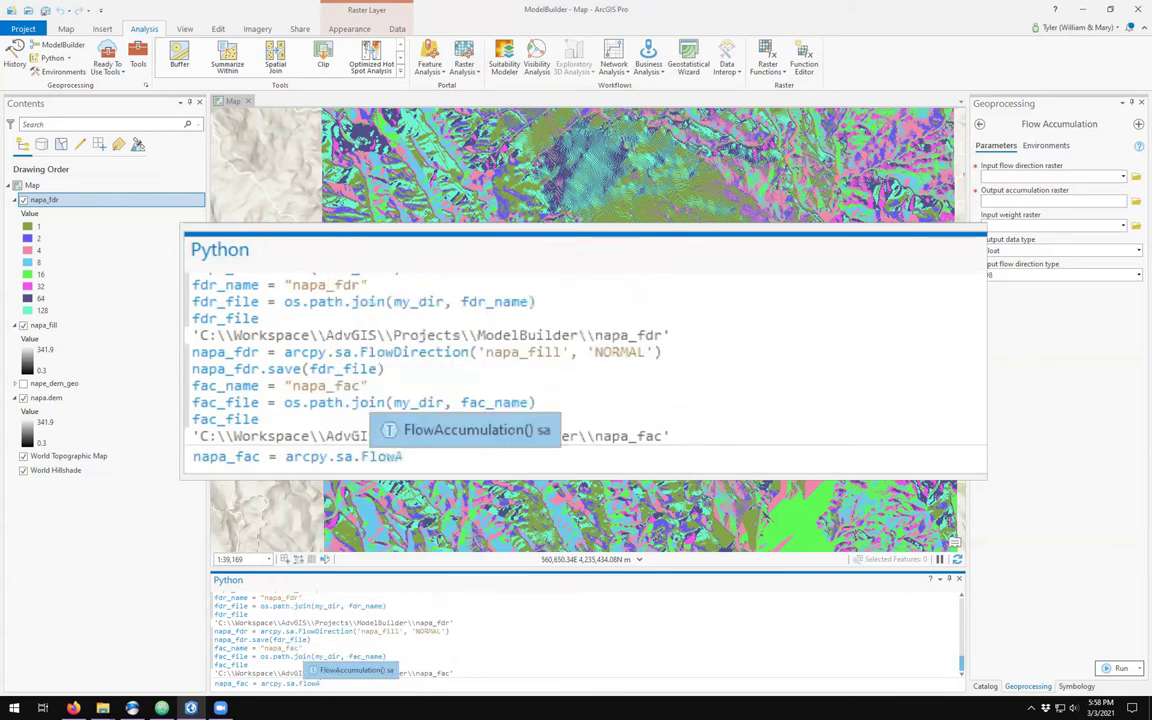
key("Tab")
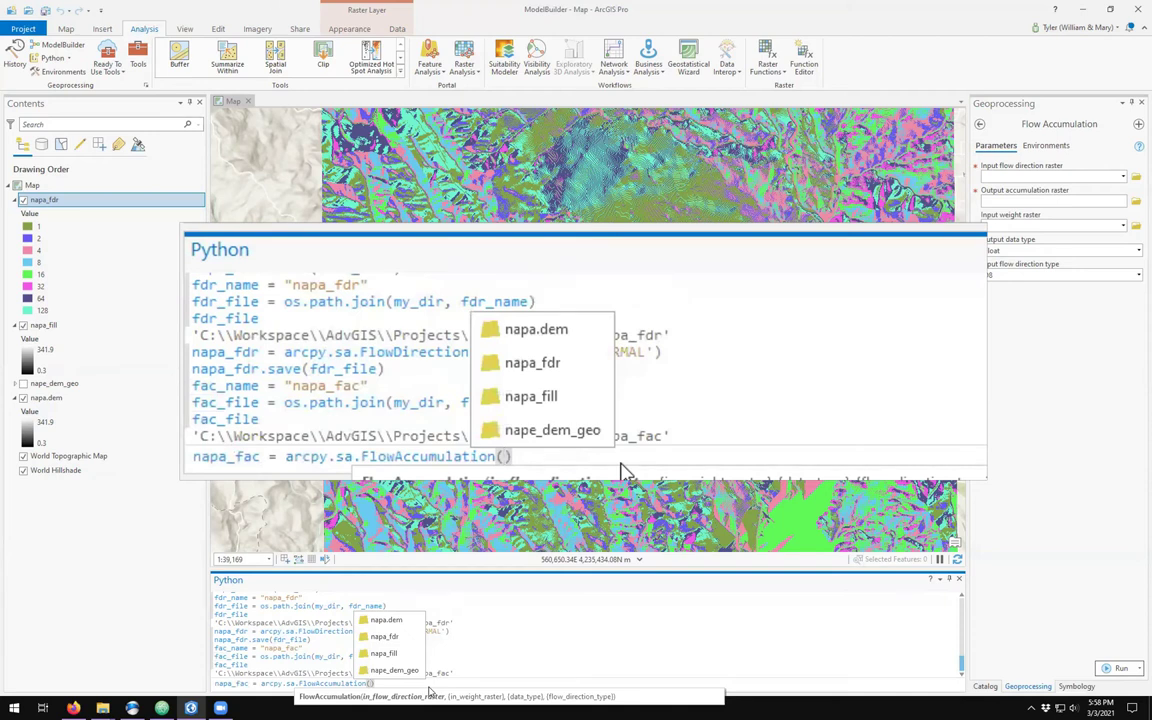
key("Down")
key("Down")
key("Tab")
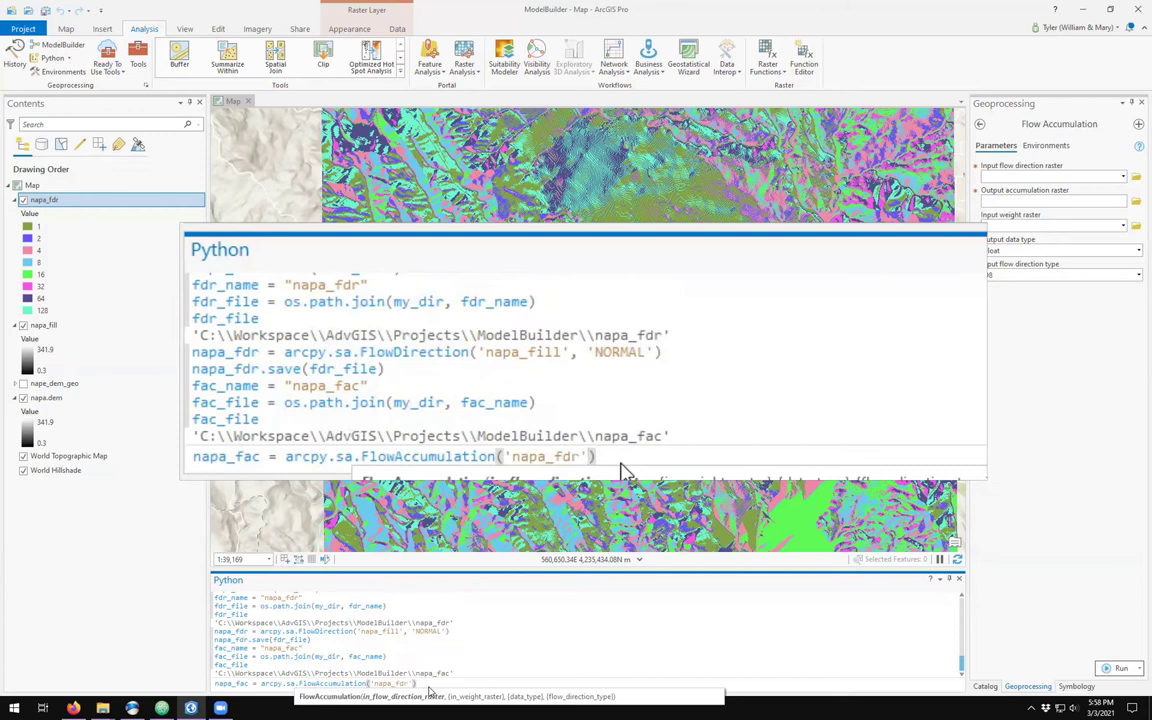
type(")")
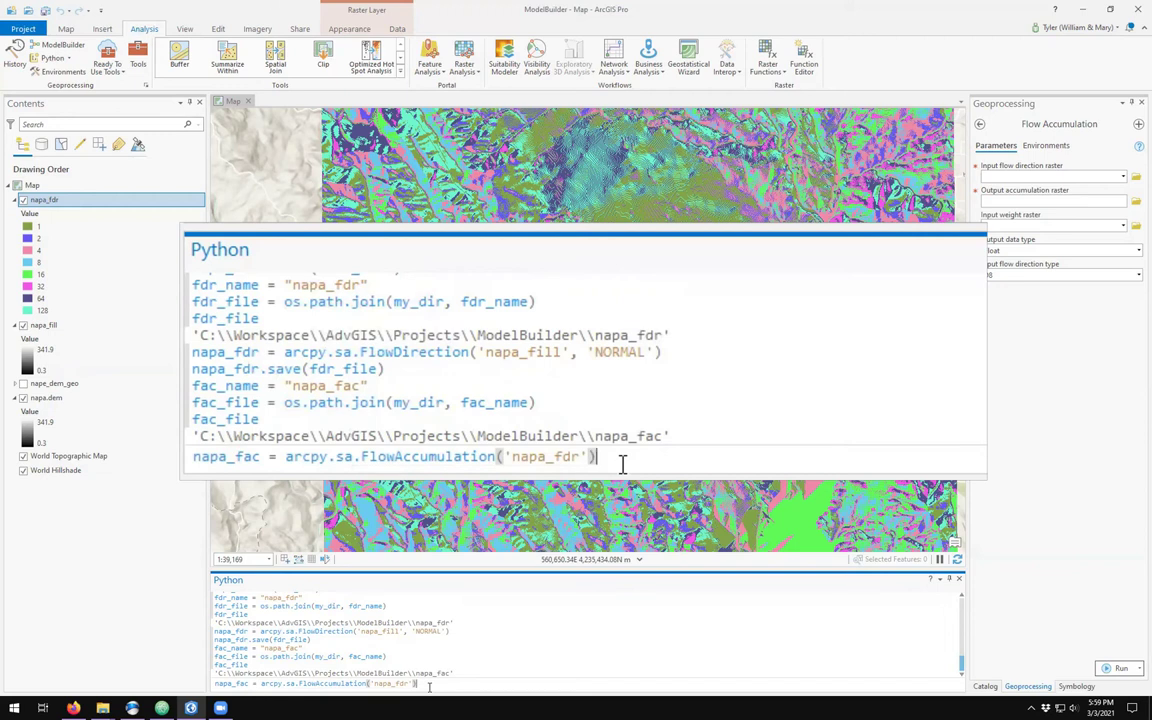
key("Return")
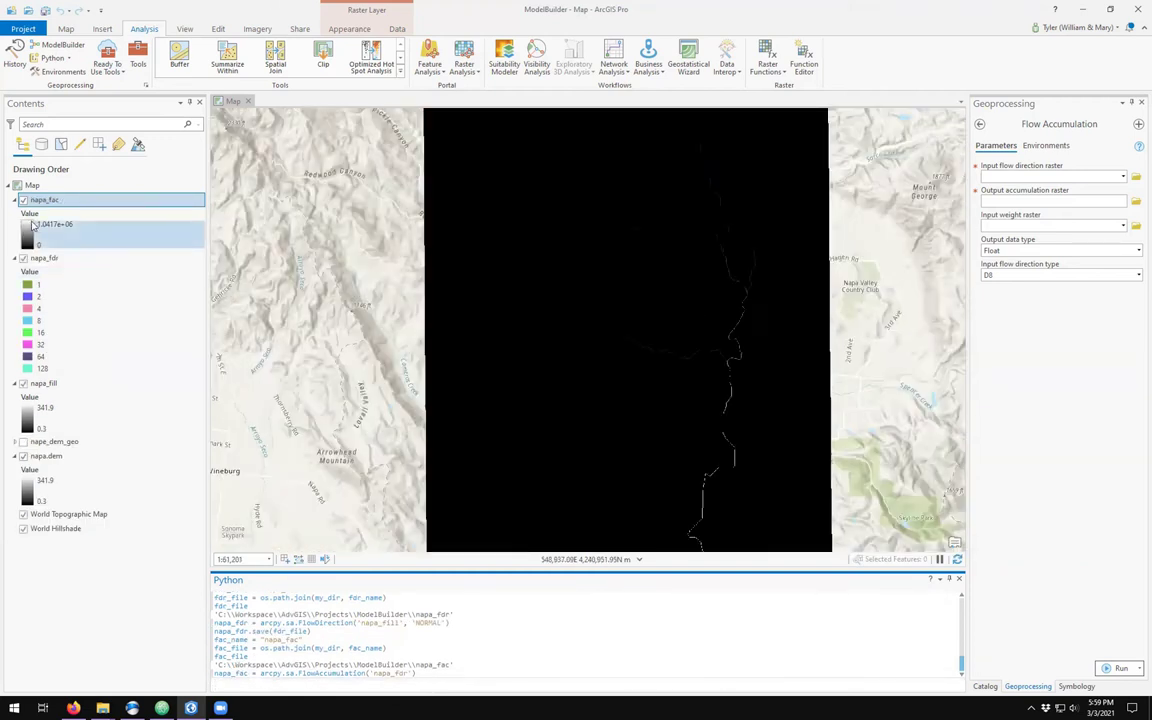
- Change napa_fac's symbology stretch type to Standard Deviation
left_click(27, 240)
left_click(27, 240)
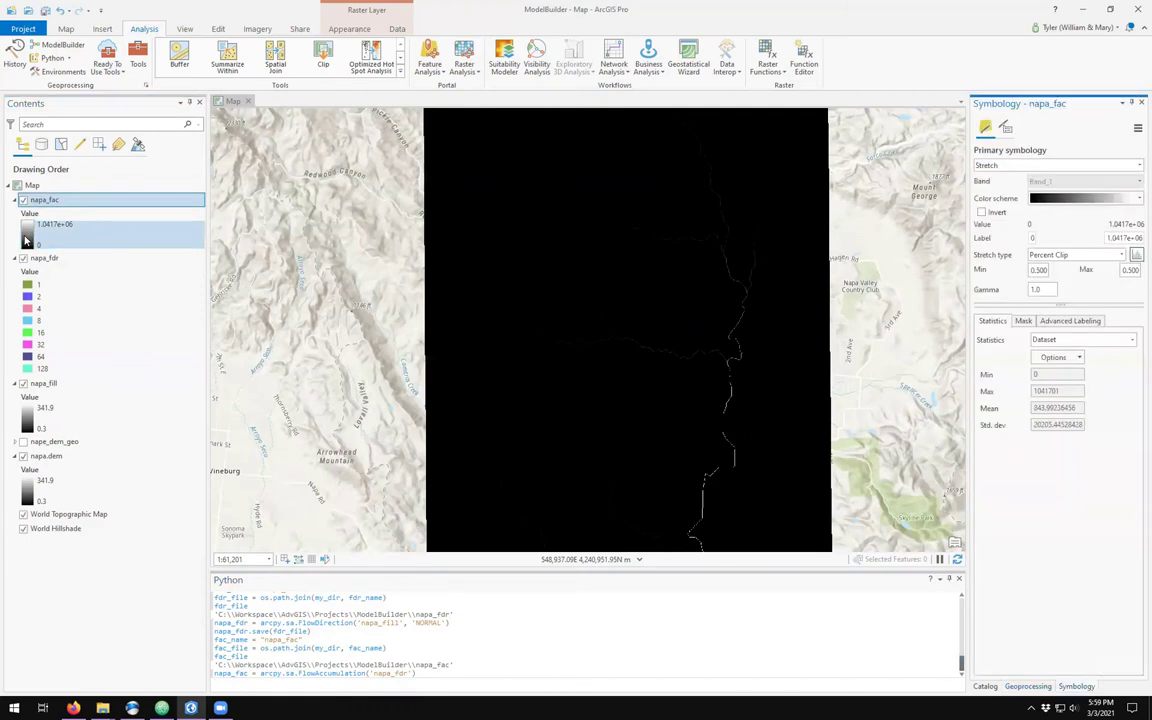
left_click(1124, 255)
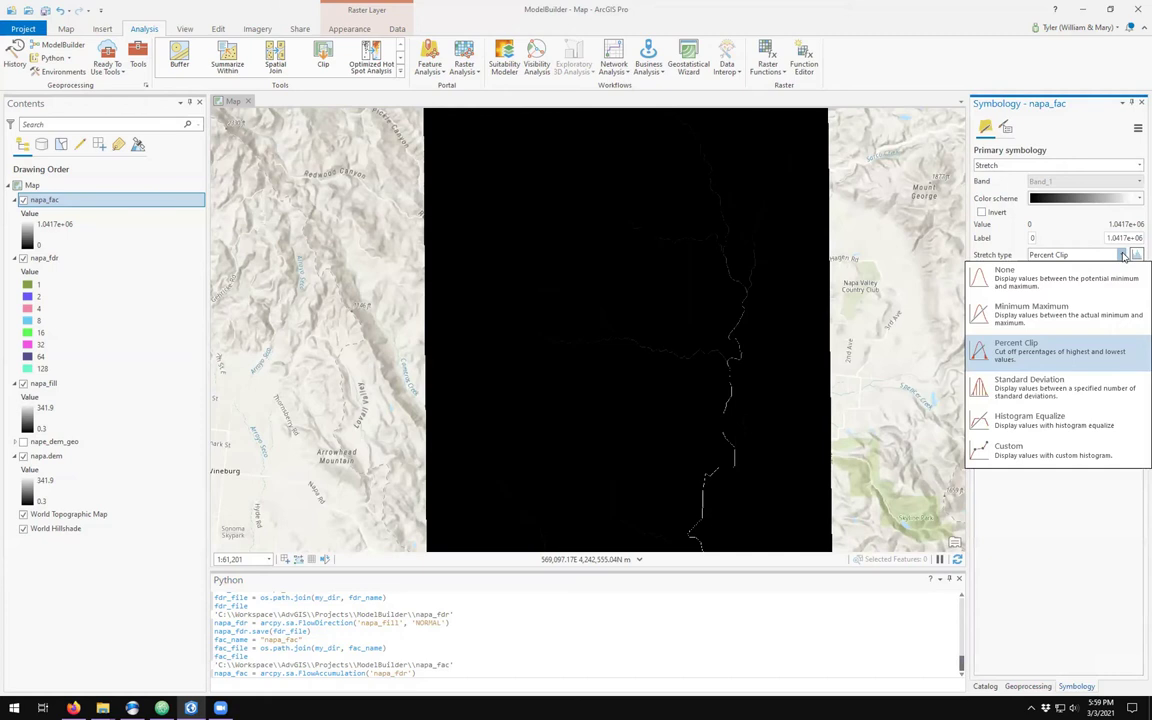
left_click(1083, 387)
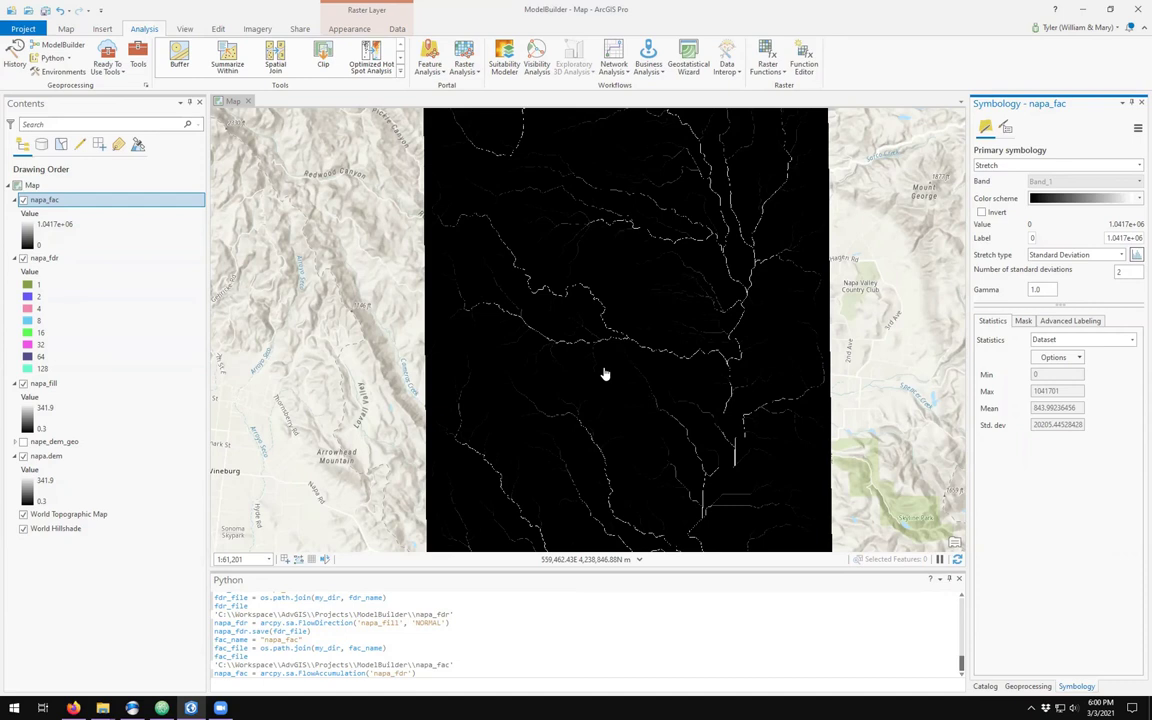
- Run napa_fac.save(fac_file), then open the ModelBuilder folder to confirm the output
left_click(411, 685)
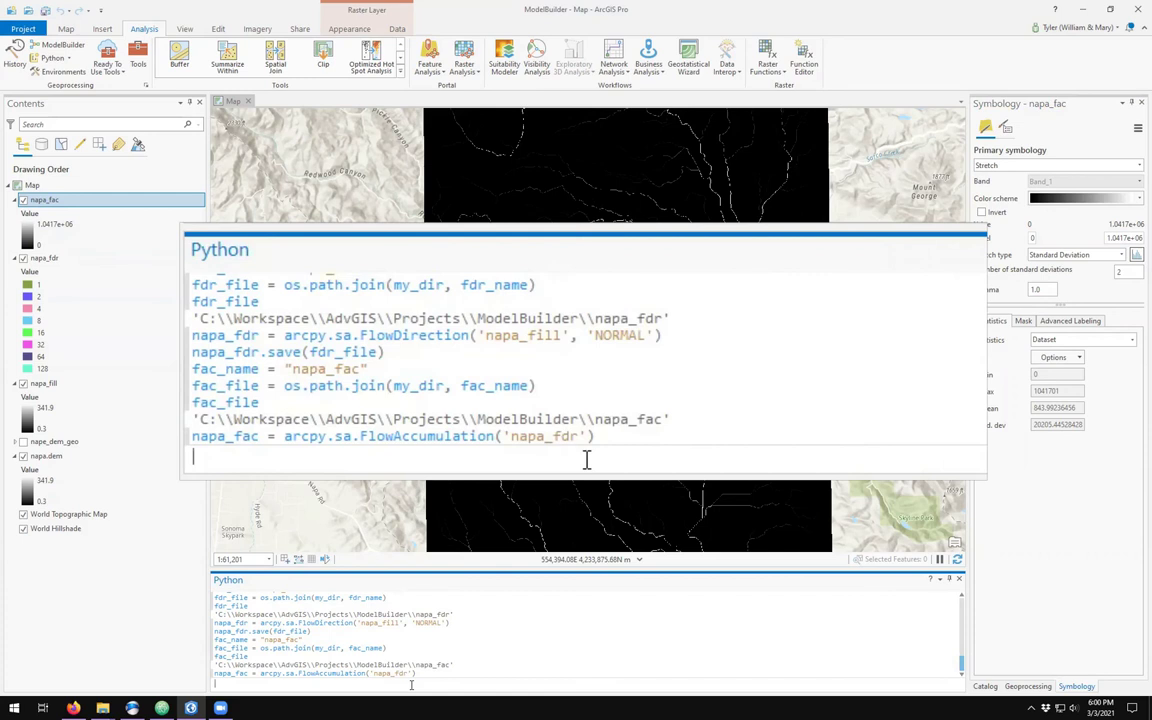
type("napa")
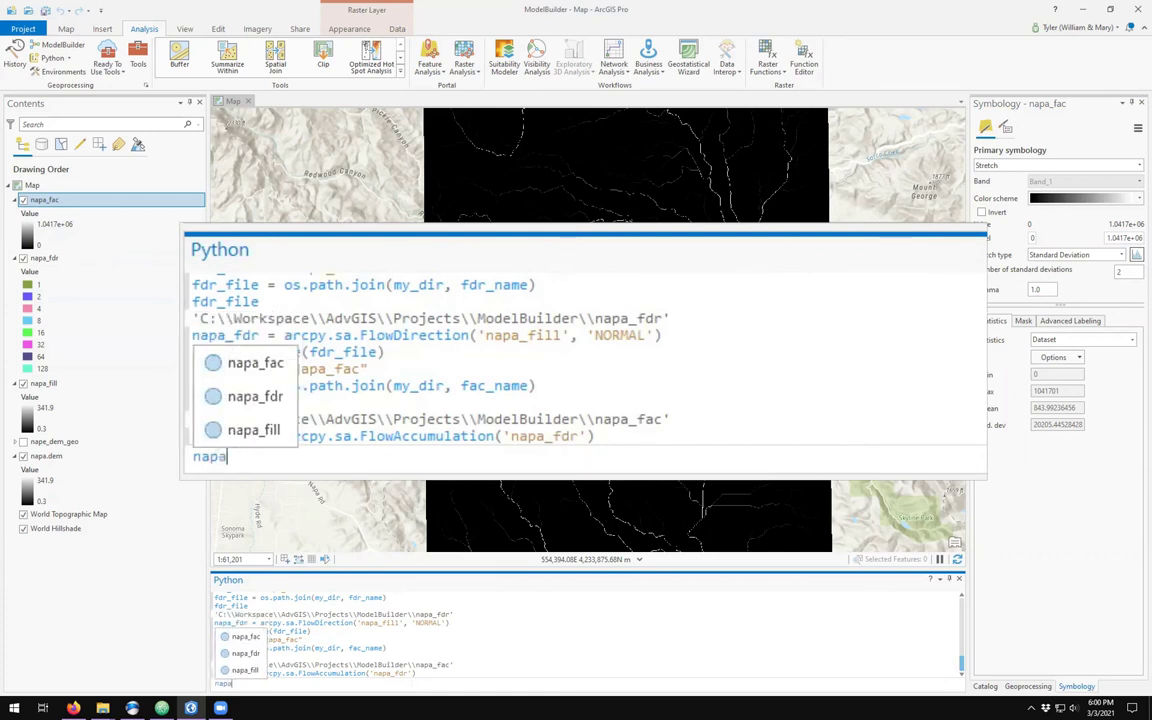
type("_fac.save(")
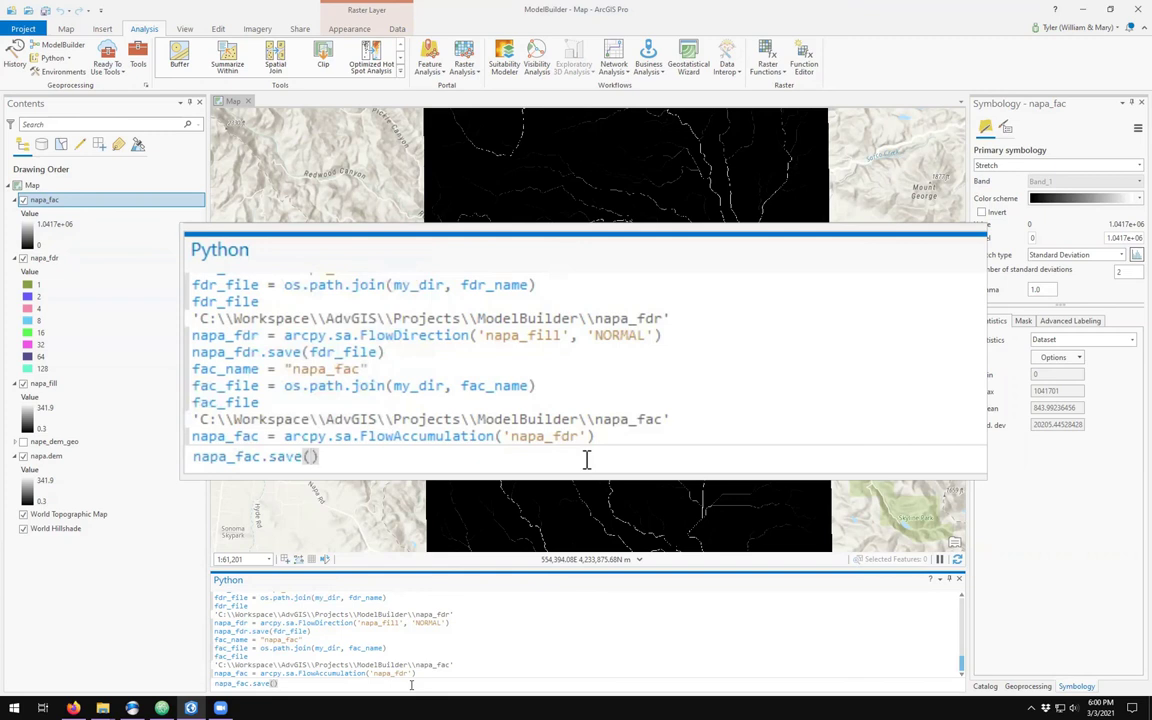
type("fac_file")
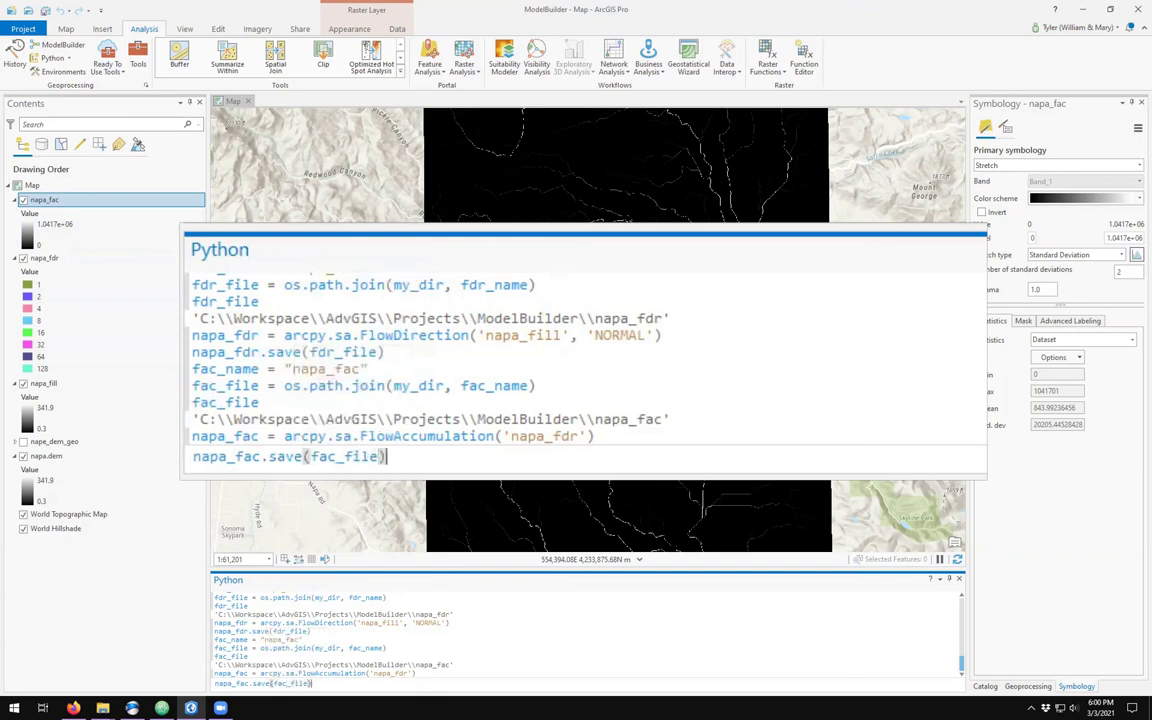
key("Return")
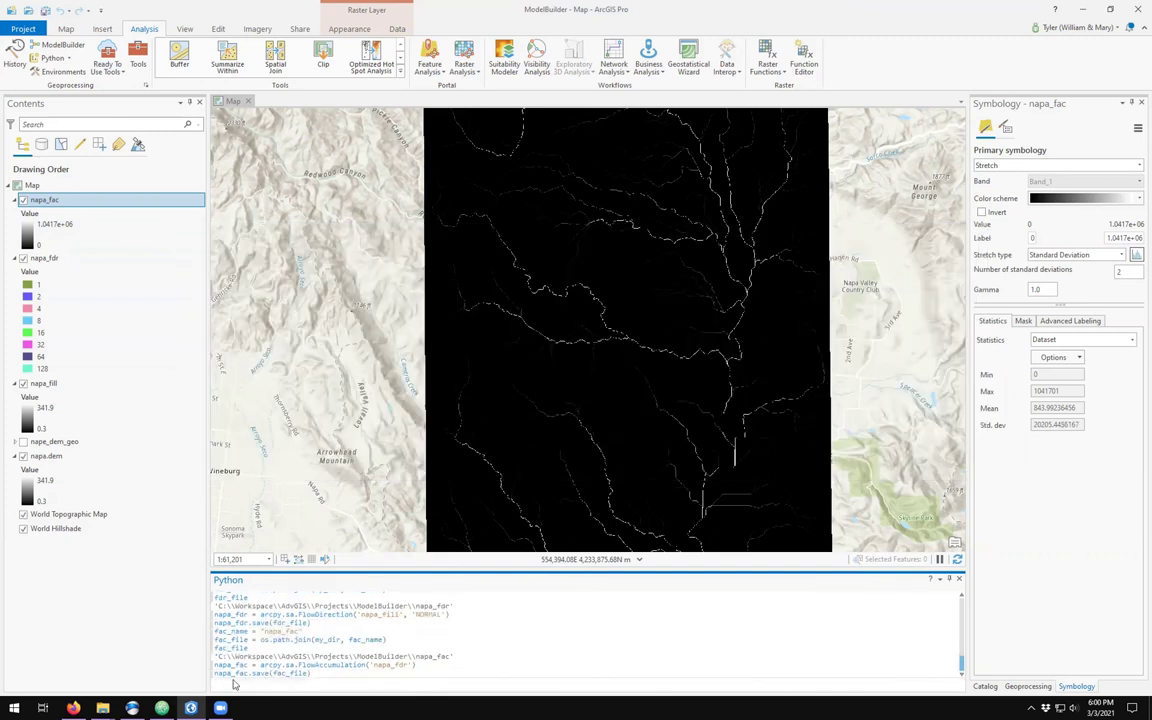
mouse_move(102, 708)
left_click(97, 671)
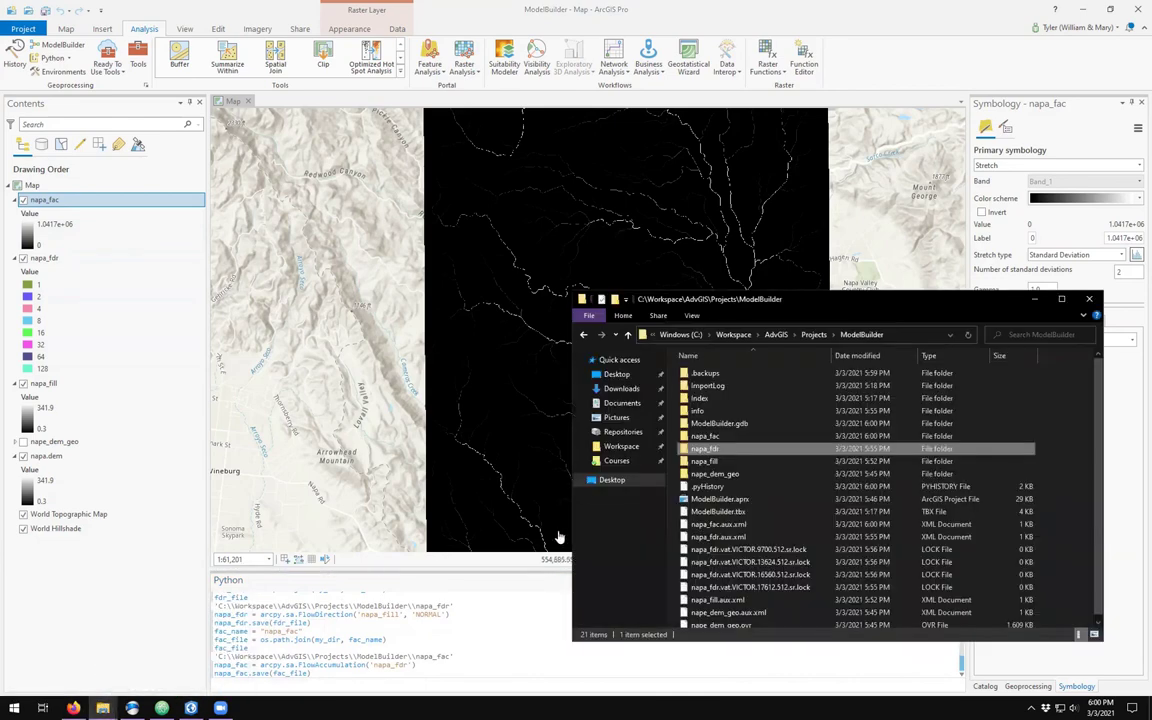